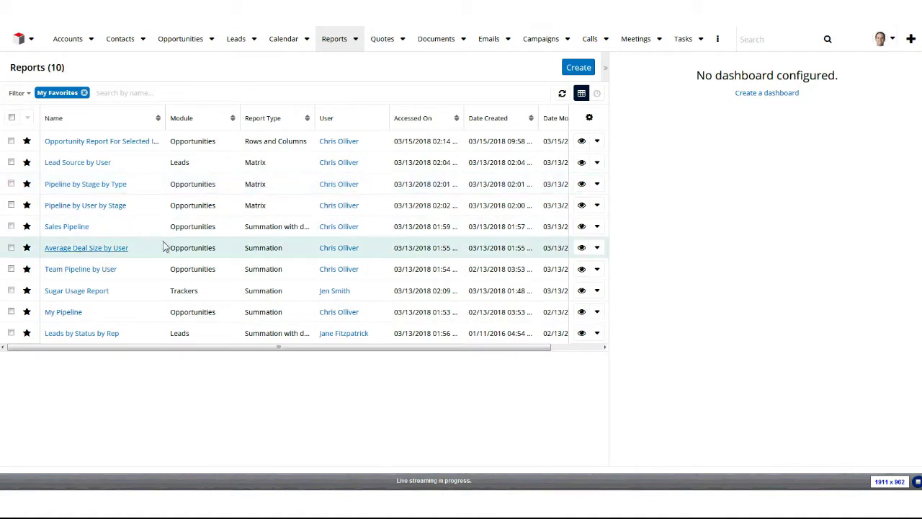
# Check the link options for five sample reports, then switch to the Average Deal Size by User tab.
pyautogui.rightClick(106, 253)
pyautogui.click(136, 257)
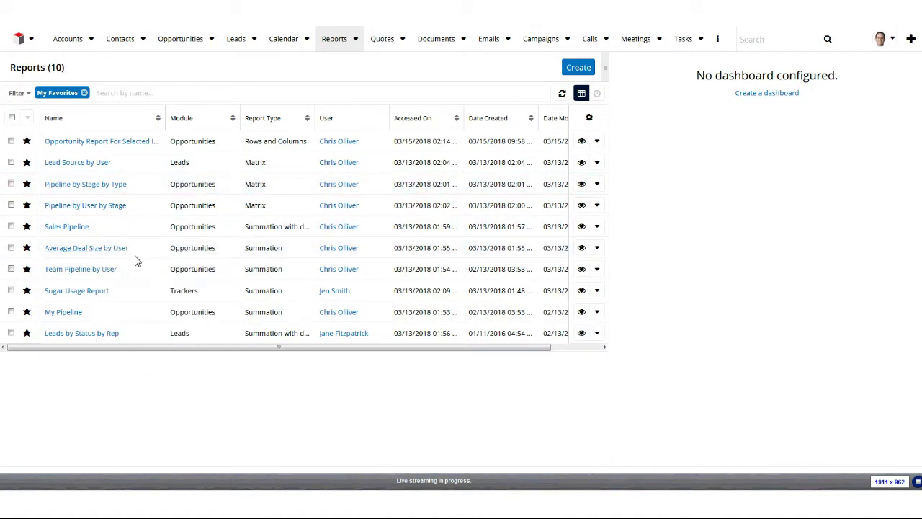
pyautogui.rightClick(110, 272)
pyautogui.click(121, 275)
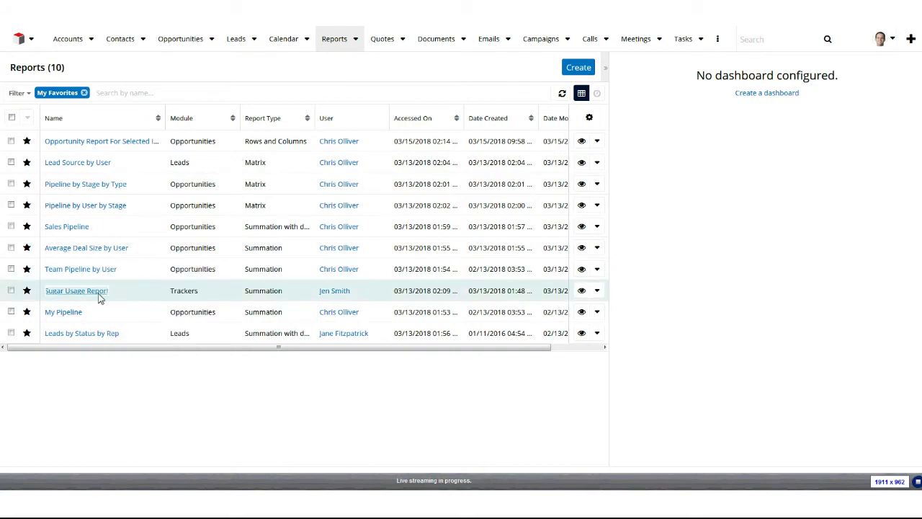
pyautogui.rightClick(99, 293)
pyautogui.click(123, 297)
pyautogui.rightClick(93, 334)
pyautogui.click(136, 339)
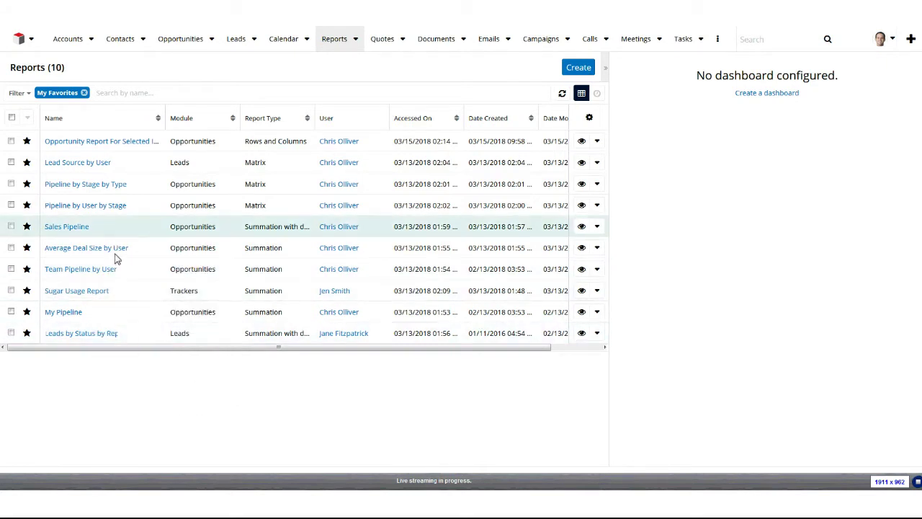
pyautogui.rightClick(88, 230)
pyautogui.click(120, 241)
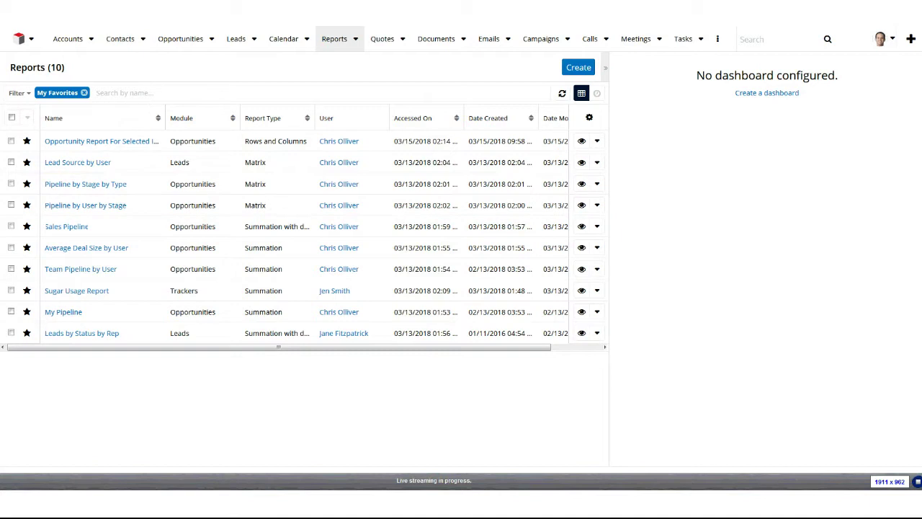
pyautogui.hotkey('ctrl', 'Tab')
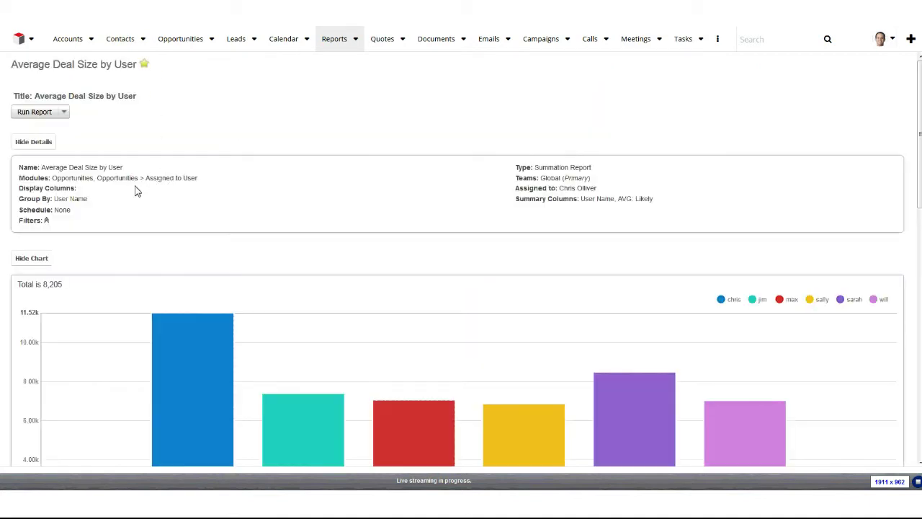
# Scroll through the Average Deal Size by User chart and results table totalling 8,205.
pyautogui.scroll(-3, 137, 191)
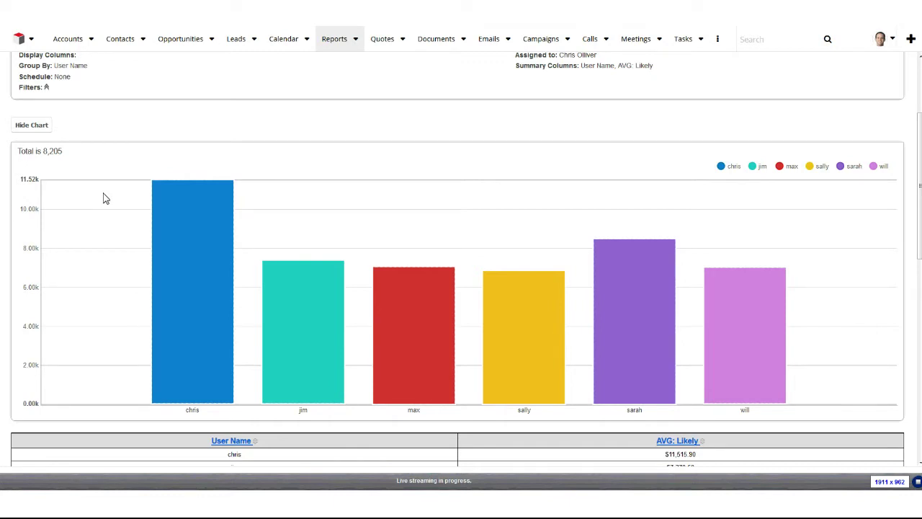
pyautogui.scroll(3, 103, 198)
pyautogui.scroll(-3, 104, 198)
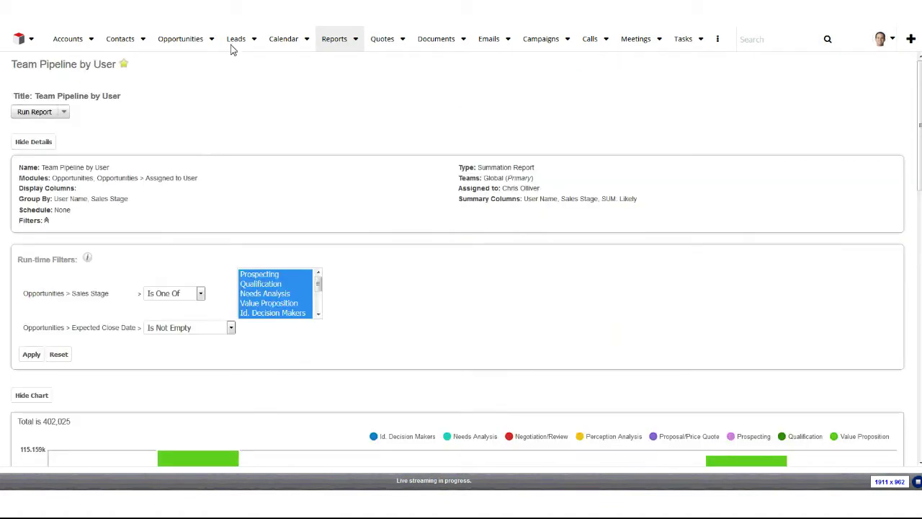
# Scroll down to the Team Pipeline by User stacked chart of Likely amounts by sales stage.
pyautogui.scroll(-5, 195, 159)
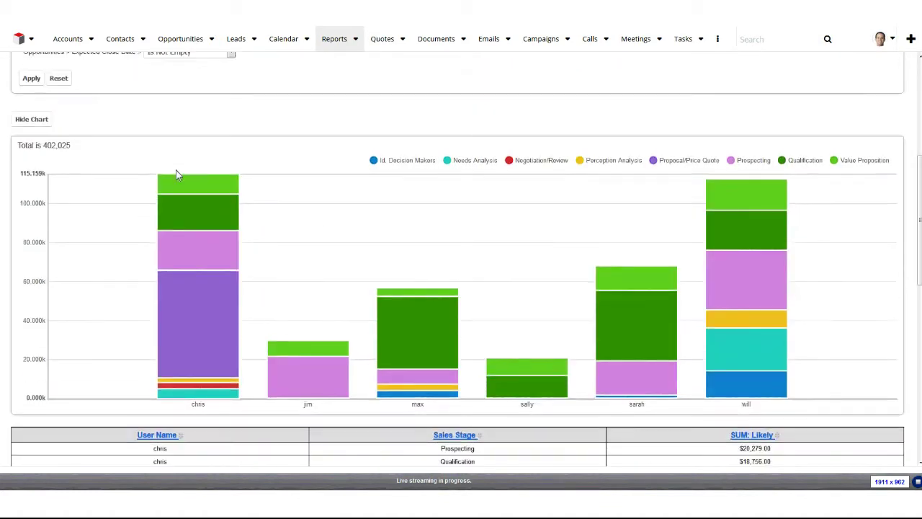
pyautogui.scroll(-1, 116, 202)
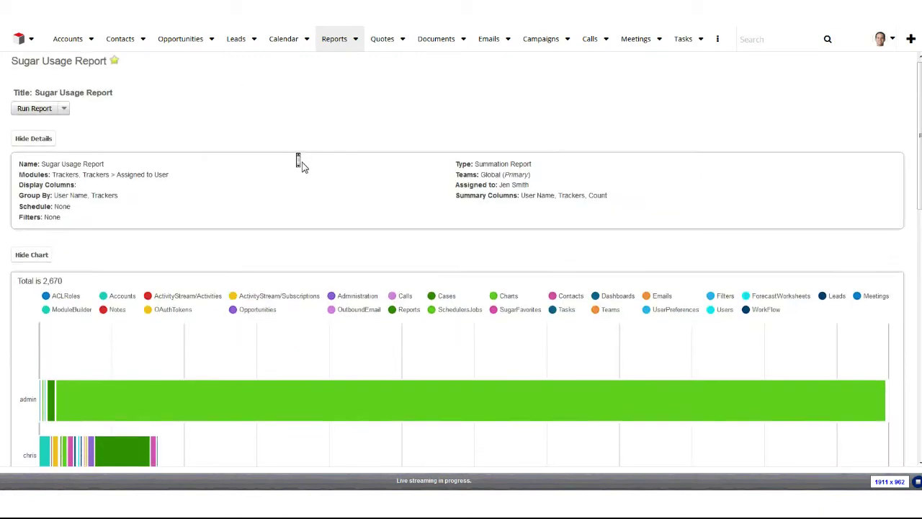
# Scroll to the Sugar Usage Report chart and inspect the admin bar's tracker count.
pyautogui.scroll(-3, 301, 164)
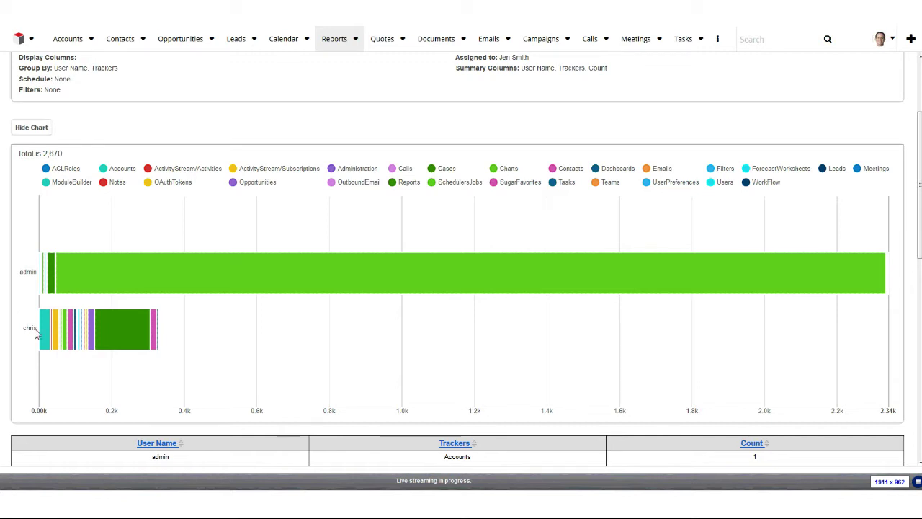
pyautogui.moveTo(163, 281)
pyautogui.scroll(2, 25, 348)
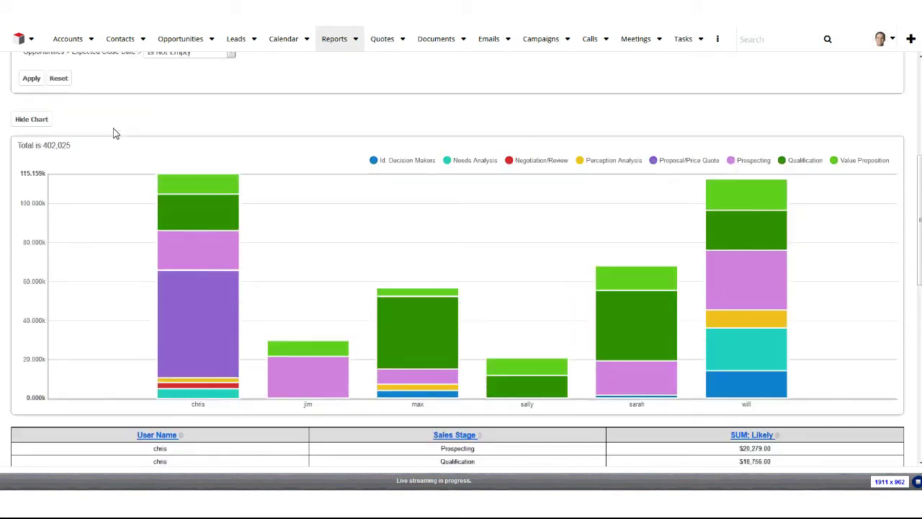
# Open the Team Pipeline by User report for editing in the Report Wizard.
pyautogui.scroll(3, 113, 129)
pyautogui.scroll(1, 65, 108)
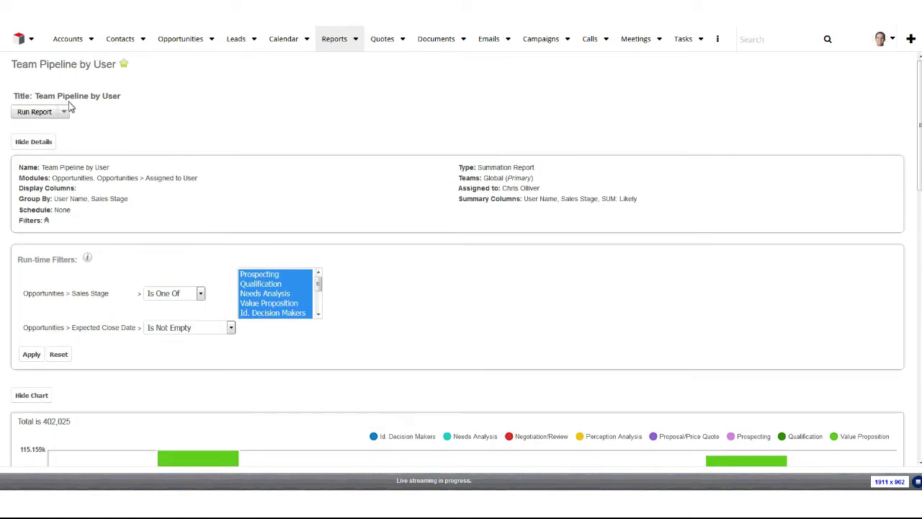
pyautogui.click(63, 112)
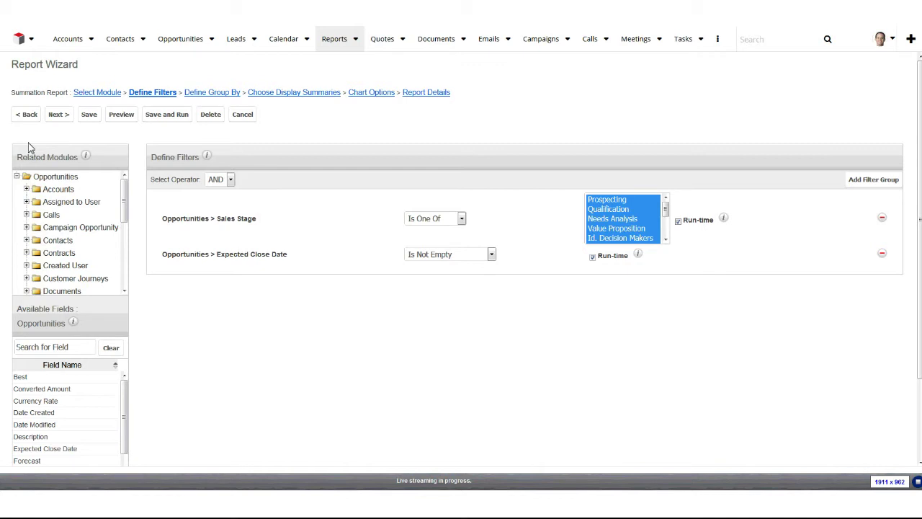
# Advance the Report Wizard from Define Filters to Define Group By.
pyautogui.click(61, 118)
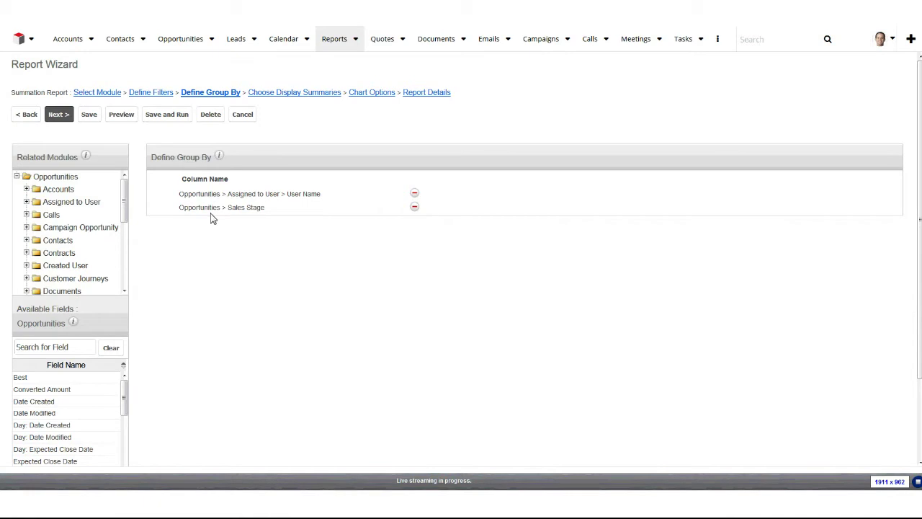
# Move Sales Stage above User Name in the grouping and continue to display summaries.
pyautogui.moveTo(212, 219); pyautogui.dragTo(218, 199)
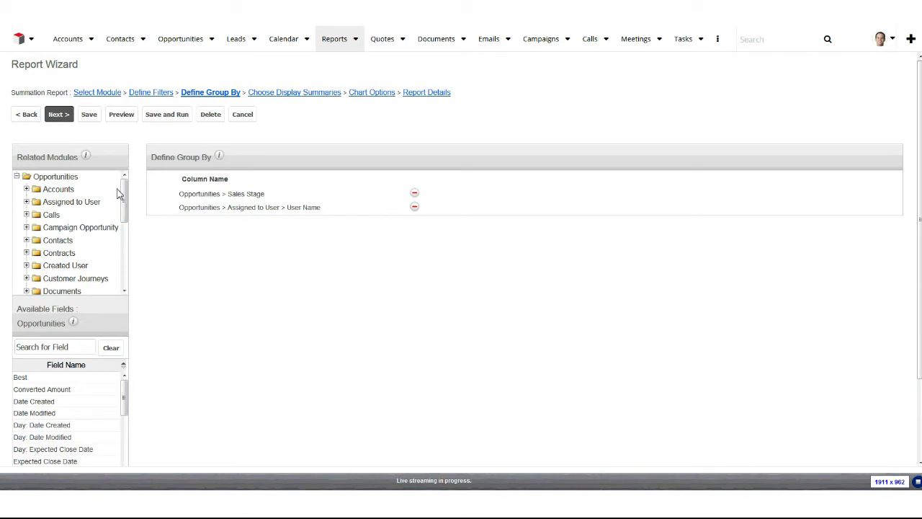
pyautogui.click(62, 118)
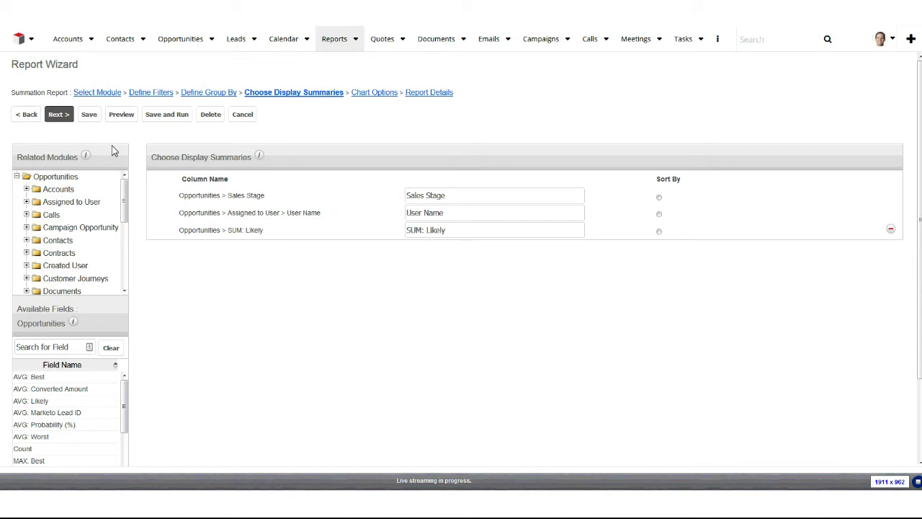
# Keep Sales Stage, User Name and SUM: Likely as display columns and go to Chart Options.
pyautogui.click(68, 119)
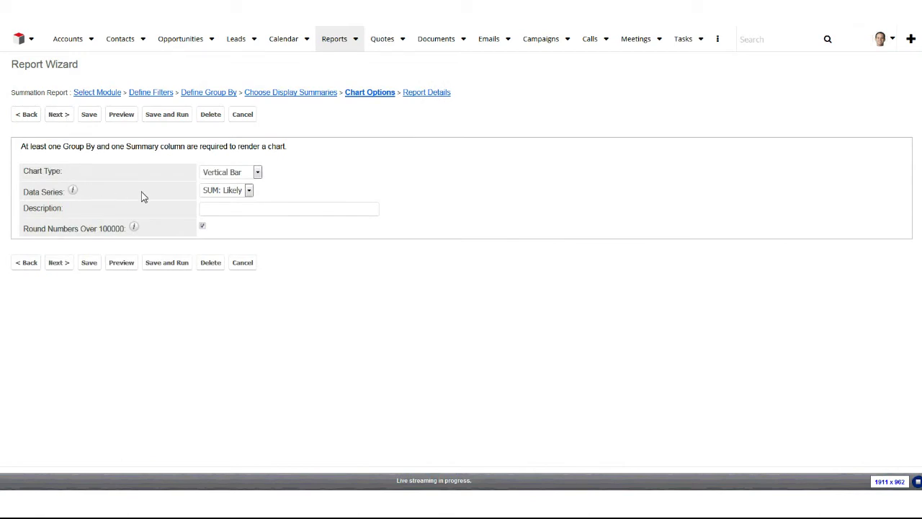
# Keep Vertical Bar as the chart type, then save and run the report.
pyautogui.click(235, 173)
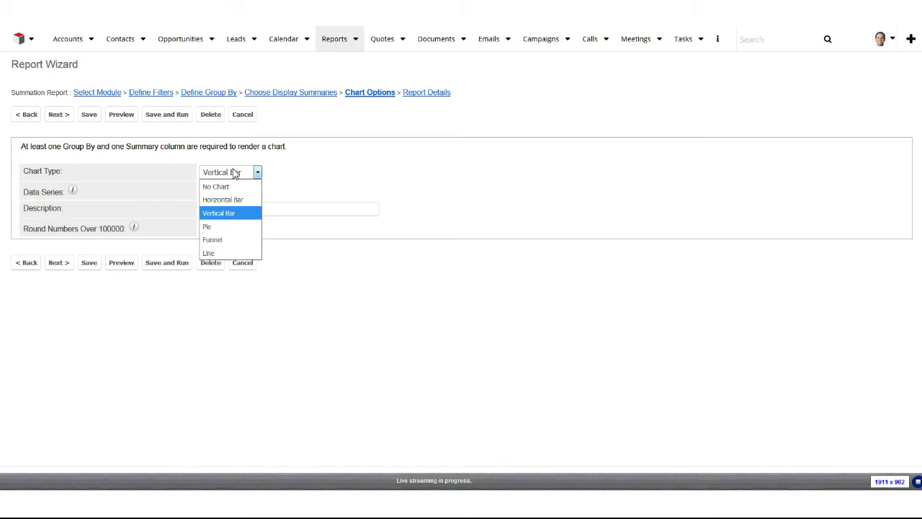
pyautogui.click(234, 173)
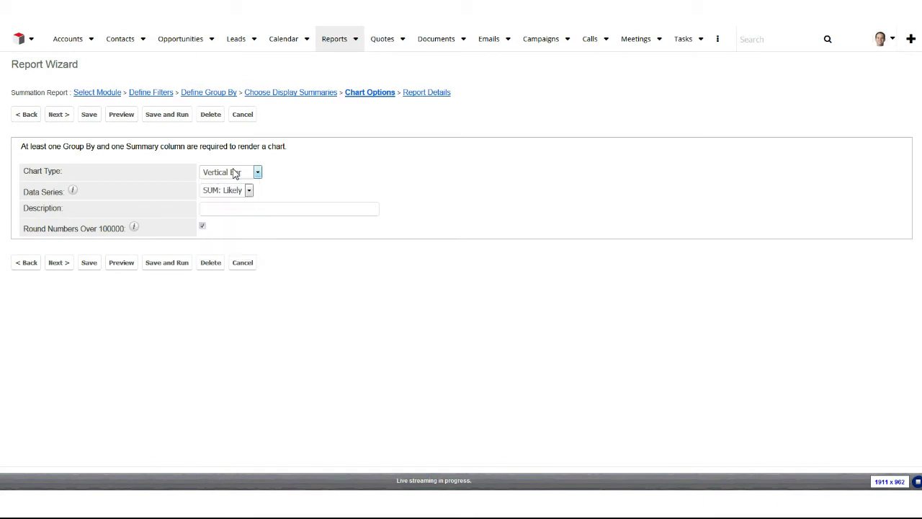
pyautogui.click(167, 115)
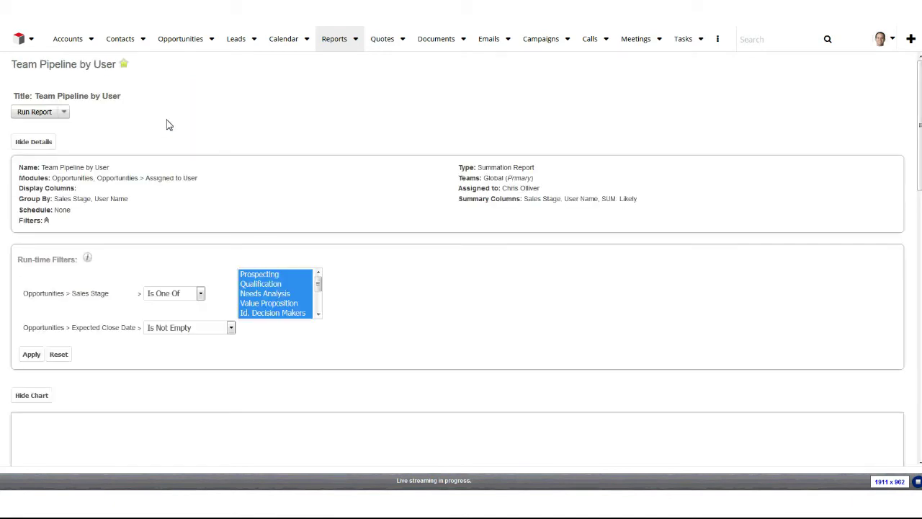
# Review the stacked bar chart's values totalling $402,025.21, then return to the top of the page.
pyautogui.scroll(-5, 167, 124)
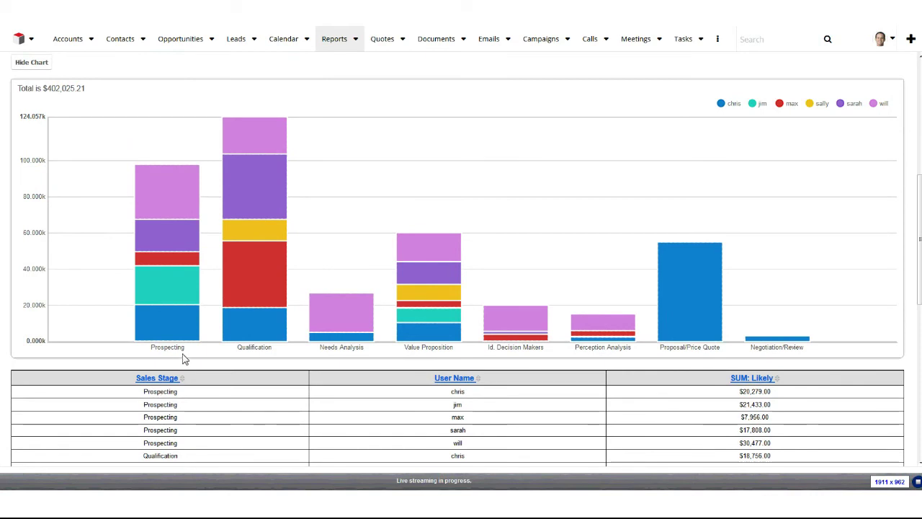
pyautogui.moveTo(189, 351)
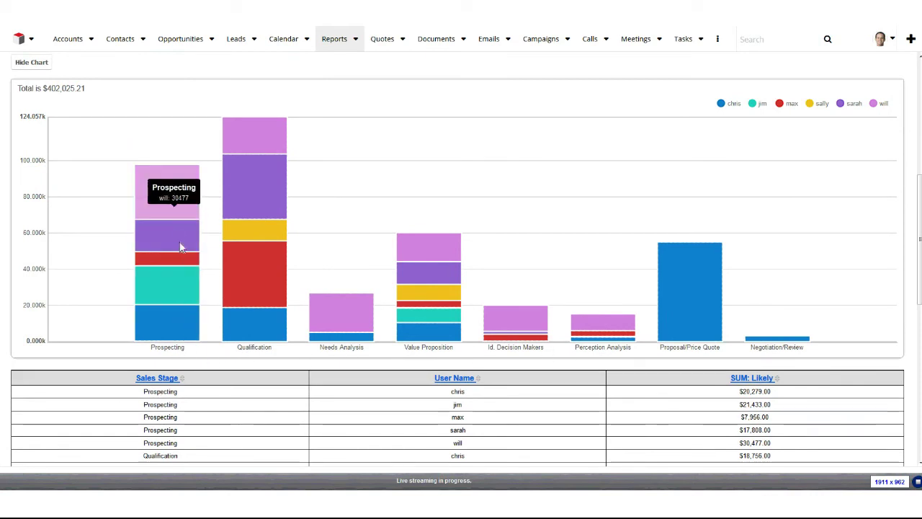
pyautogui.scroll(2, 148, 232)
pyautogui.scroll(4, 147, 232)
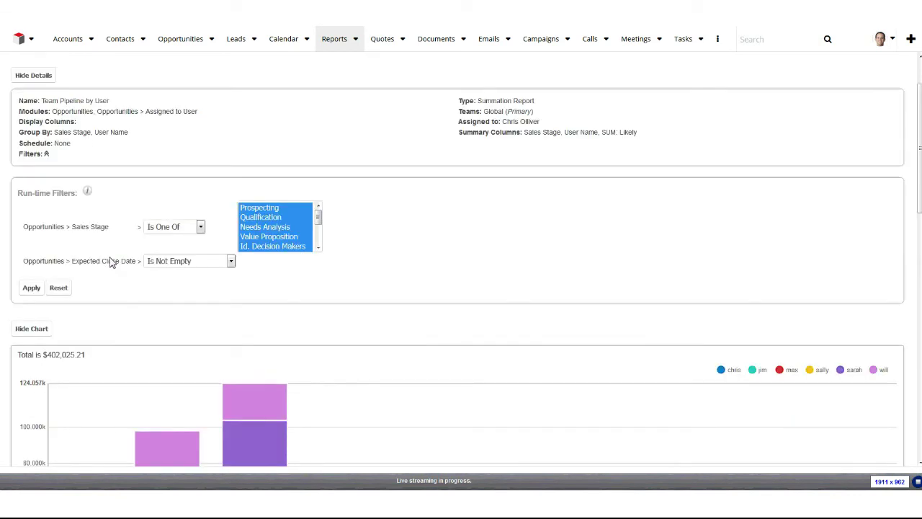
pyautogui.scroll(2, 109, 264)
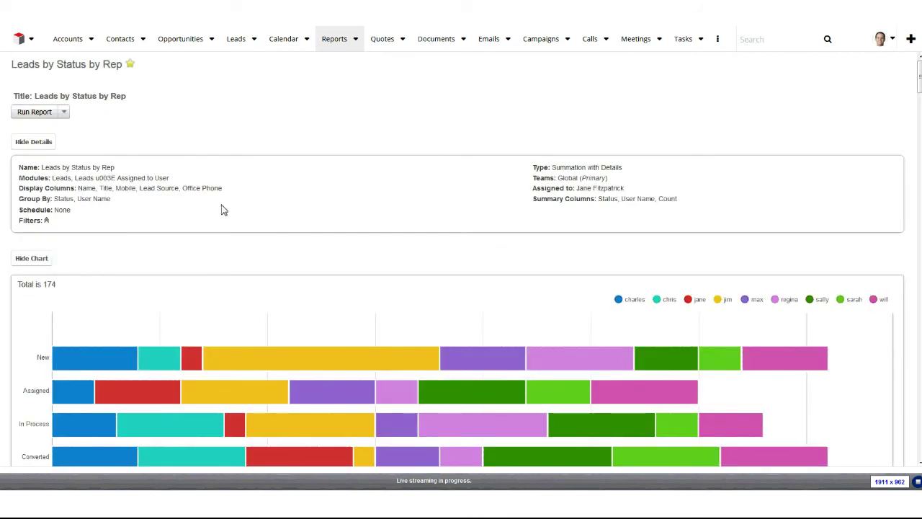
# Scroll through the Leads by Status by Rep chart and the grouped leads table showing New leads per user.
pyautogui.scroll(-3, 11, 317)
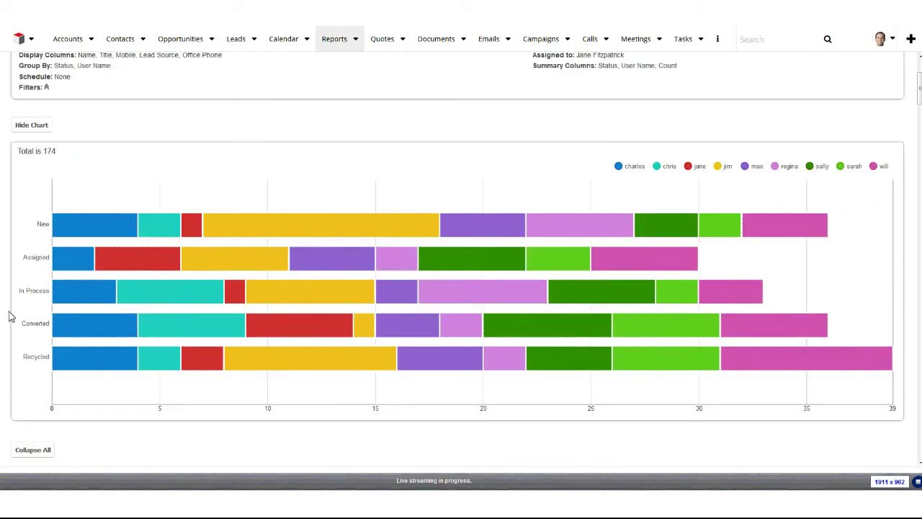
pyautogui.scroll(-6, 10, 317)
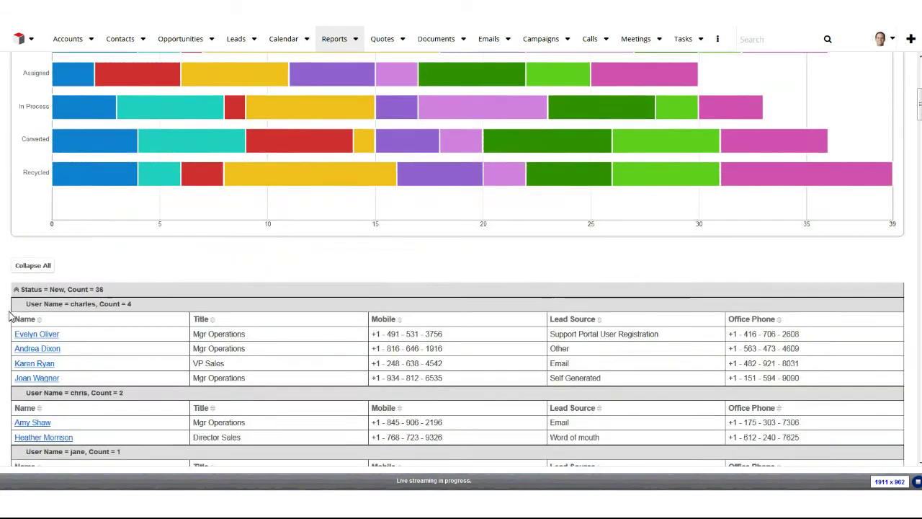
pyautogui.scroll(-2, 10, 317)
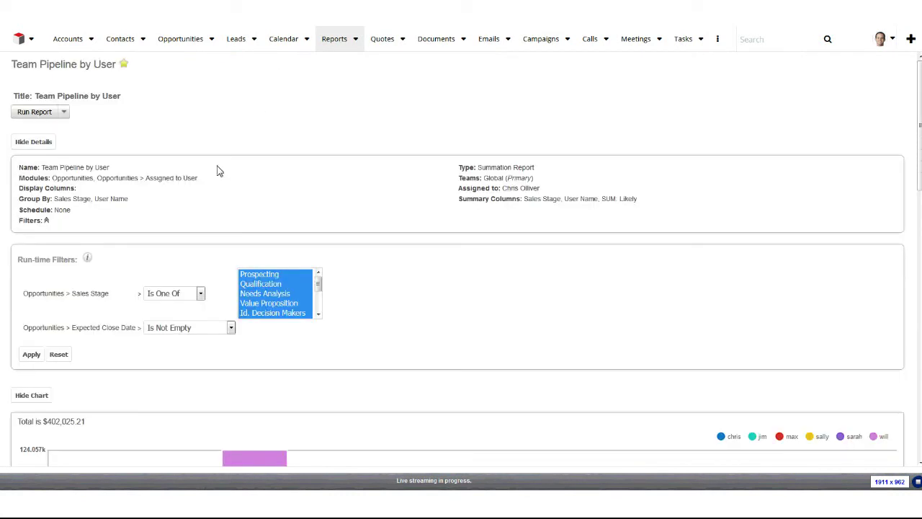
pyautogui.scroll(-10, 94, 297)
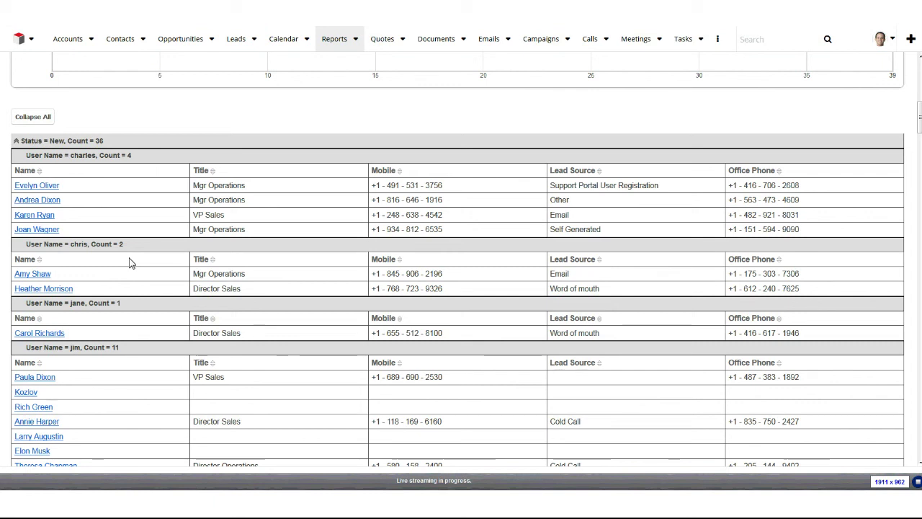
pyautogui.scroll(4, 130, 263)
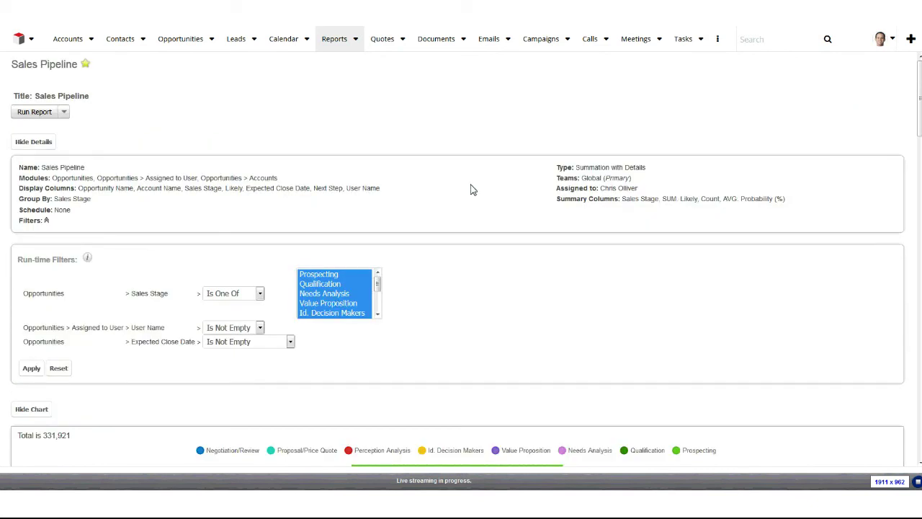
# Scroll past the Sales Pipeline funnel chart (331,921 total) to the Prospecting opportunities table.
pyautogui.scroll(-5, 469, 189)
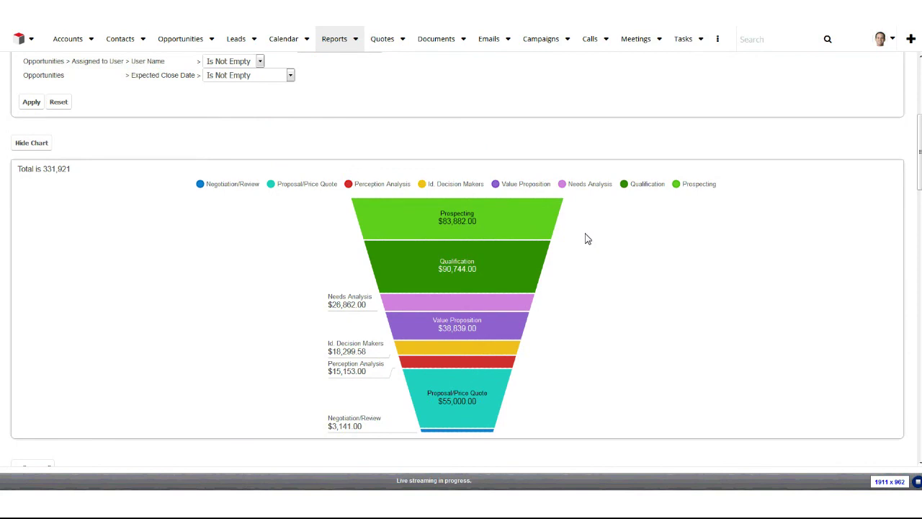
pyautogui.scroll(-4, 587, 238)
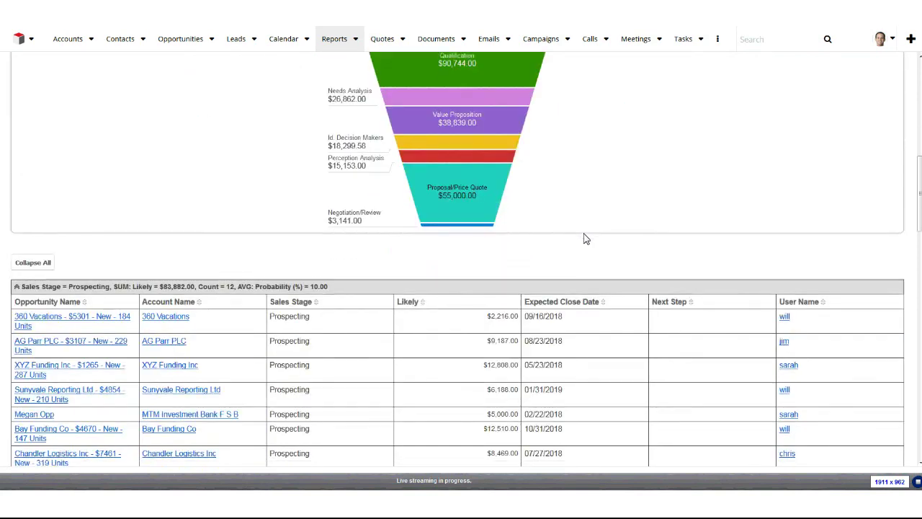
pyautogui.scroll(-2, 585, 238)
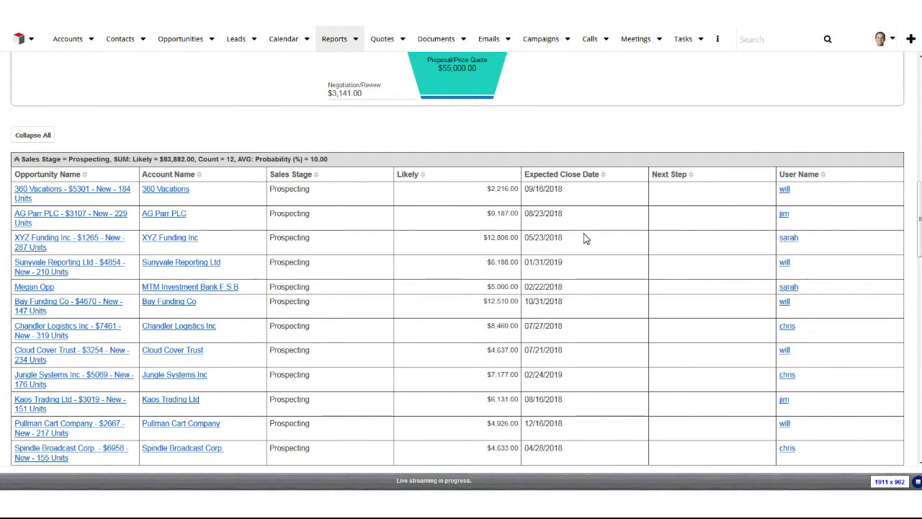